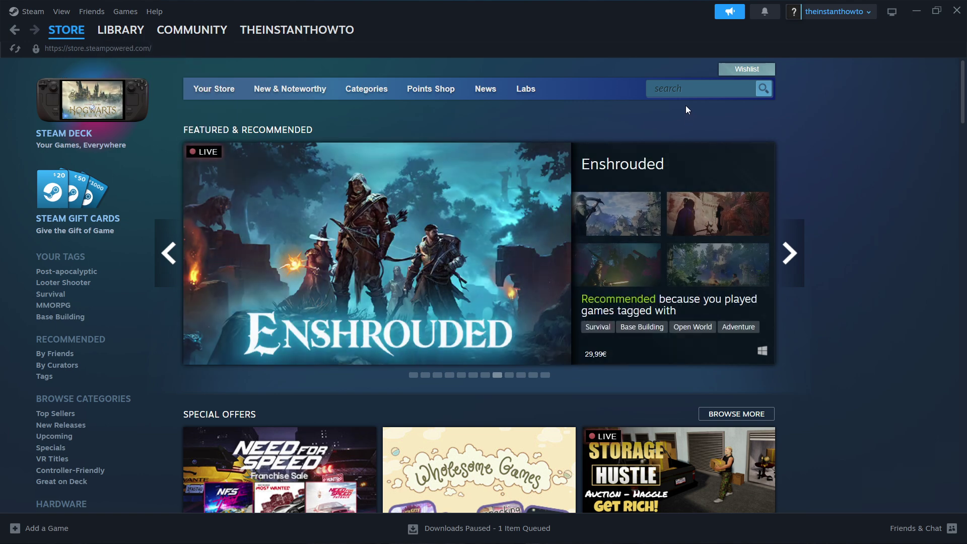
- Download the Steam installer SteamSetup (2).exe from the official Welcome to Steam site
key("alt+Tab")
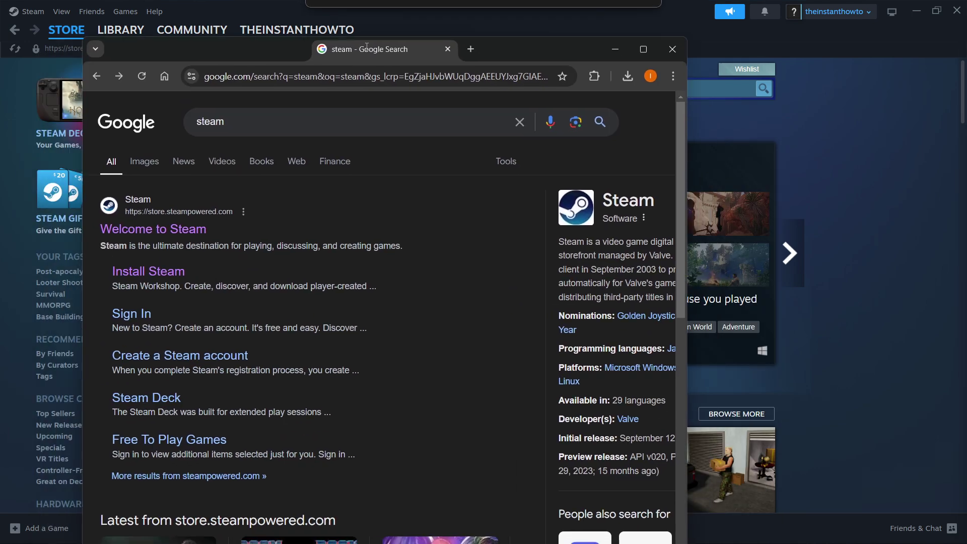
left_click_drag(753, 185, 865, 166)
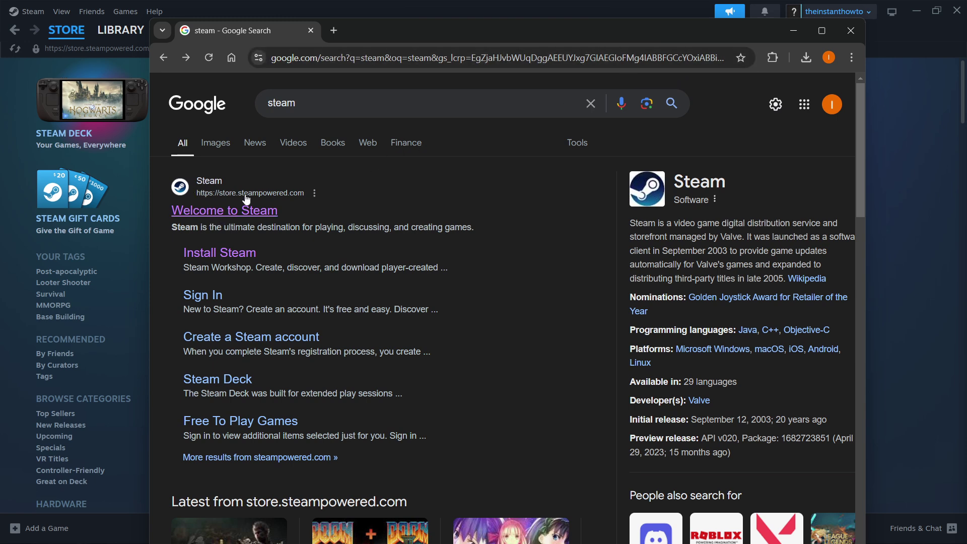
left_click(230, 215)
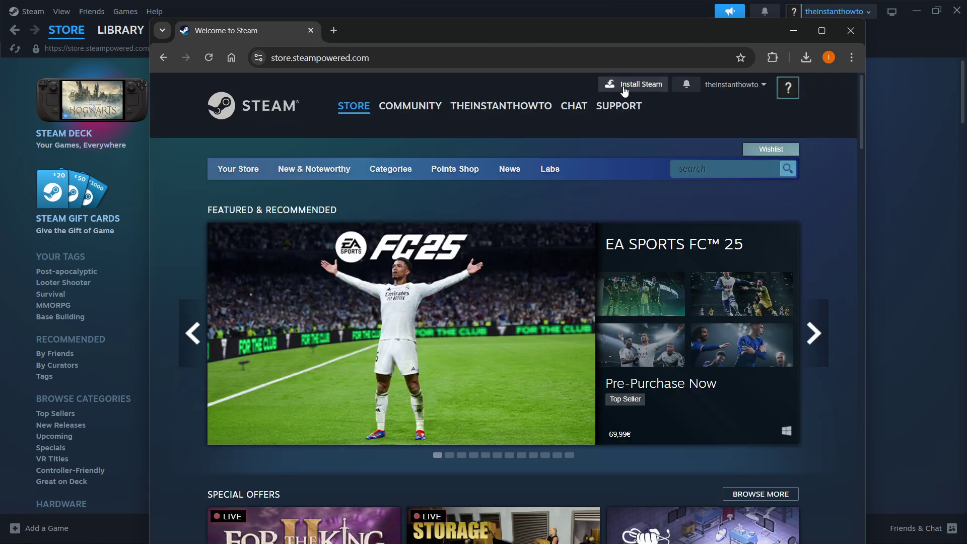
left_click(633, 85)
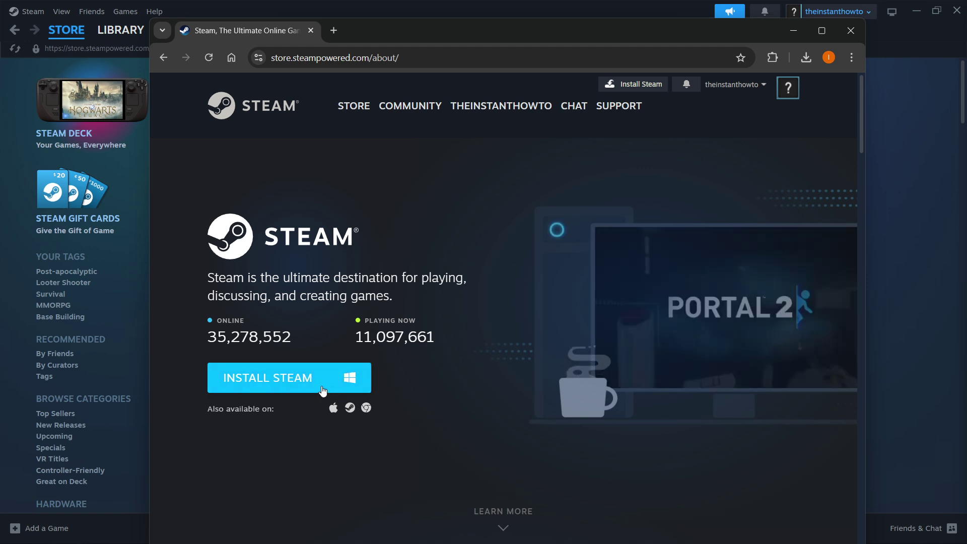
left_click(354, 385)
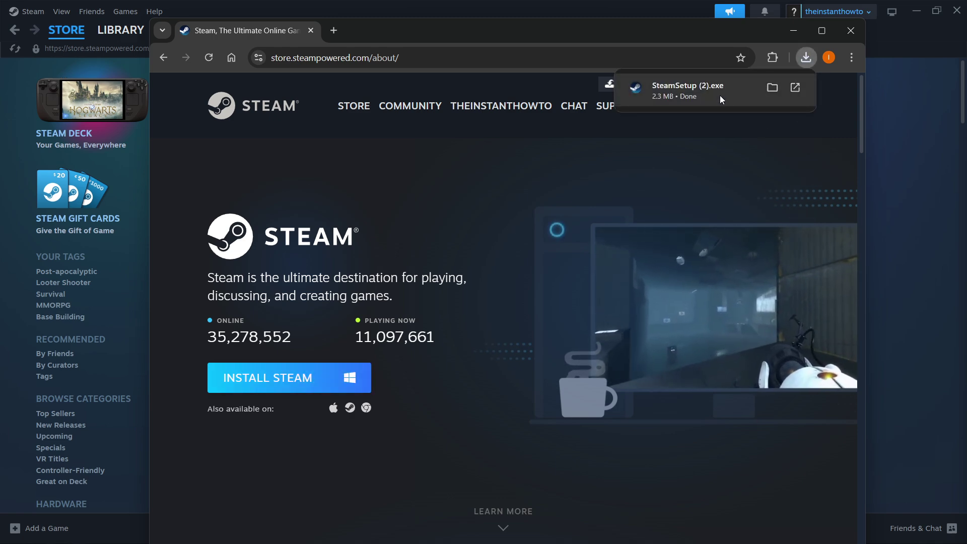
- Run SteamSetup, keep English, and select the C:\Program Files (x86)\Steam\ destination path
left_click(697, 91)
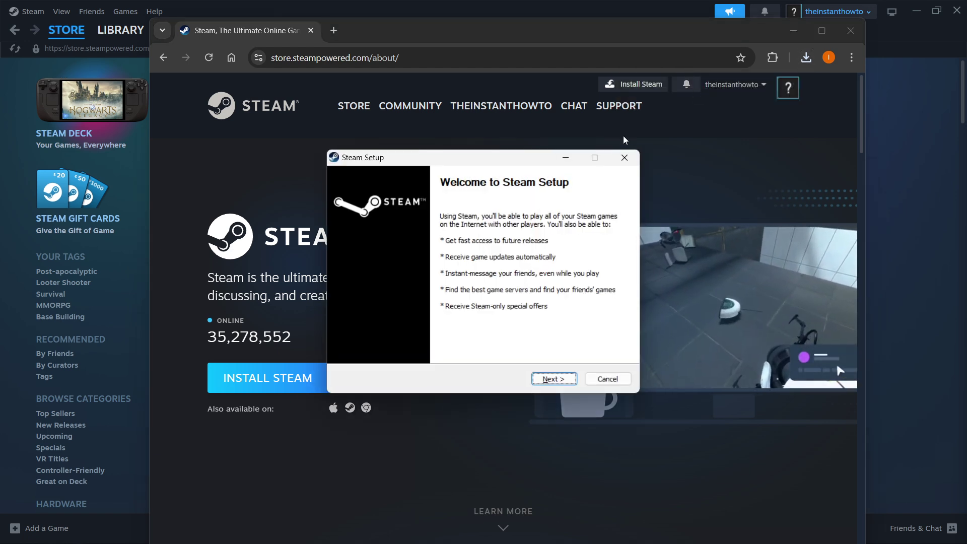
mouse_move(520, 159)
left_mouse_down()
mouse_move(488, 137)
mouse_move(510, 133)
left_mouse_up()
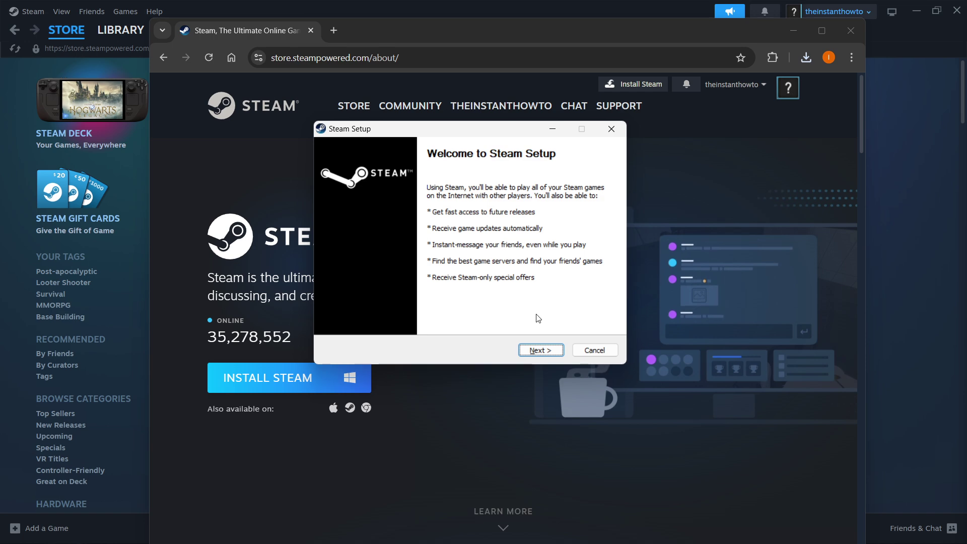
left_click(540, 351)
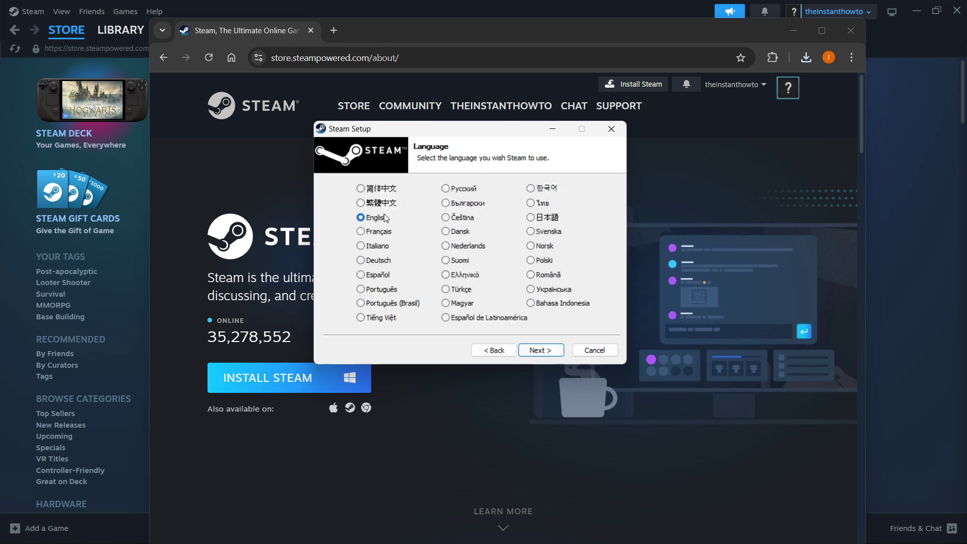
left_click(552, 349)
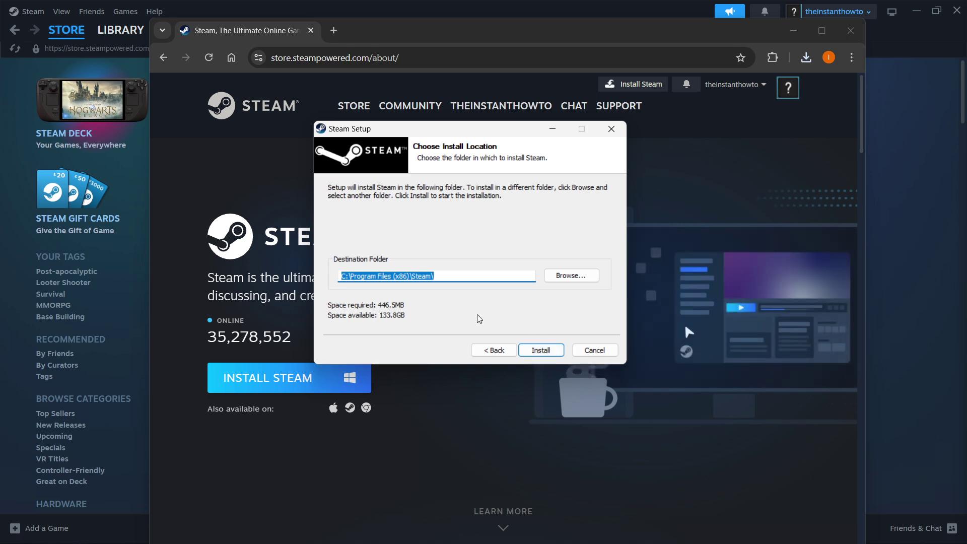
left_click(443, 274)
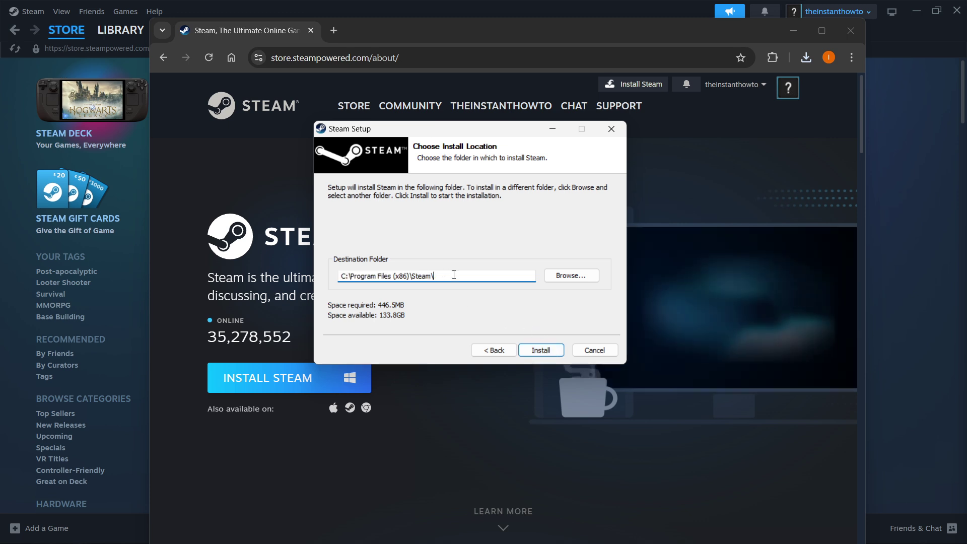
key("ctrl+a")
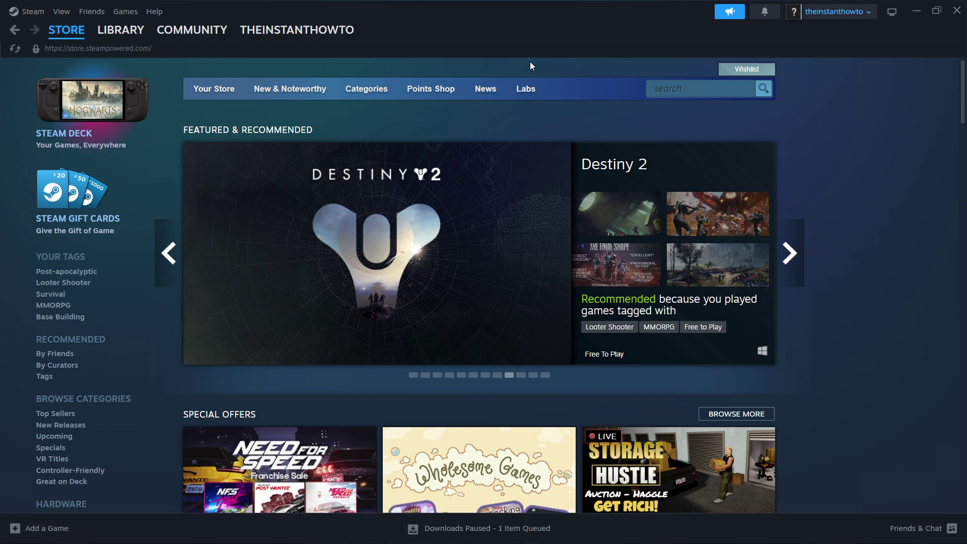
- Switch the Steam client to the STORE front page with featured and recommended games
left_click(66, 29)
mouse_move(121, 30)
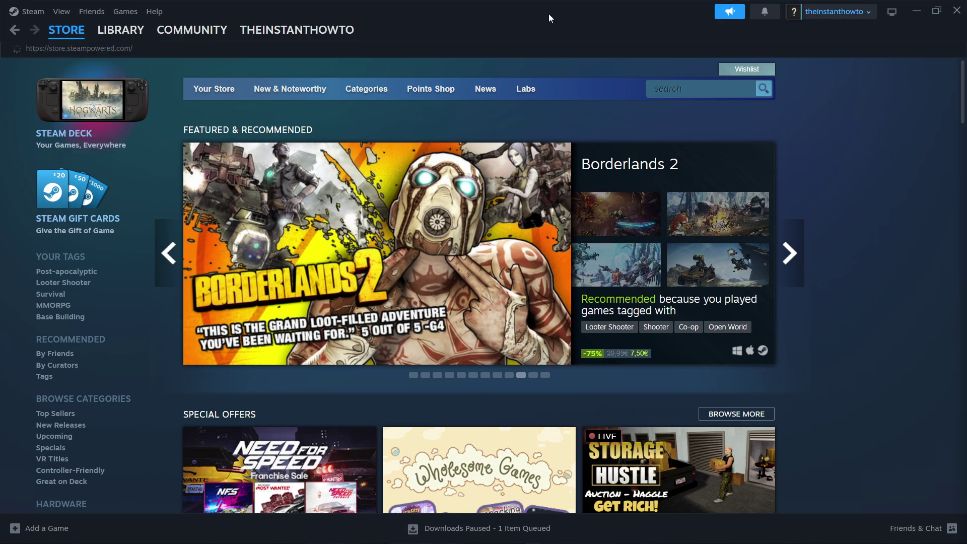
- Search the Steam store for 'the outlast trials' to find the 38,99€ exact match
left_click(723, 94)
left_click(706, 90)
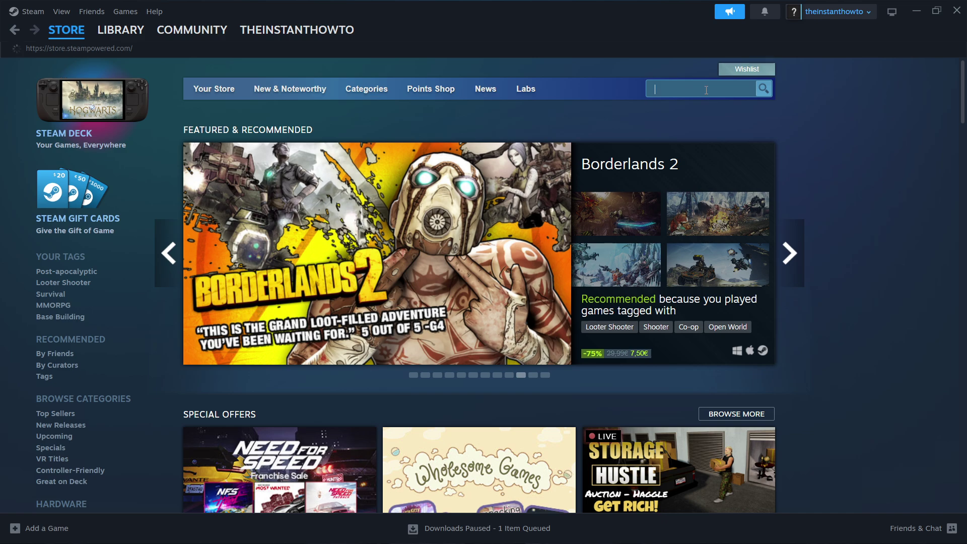
scroll(707, 90, "down", 7)
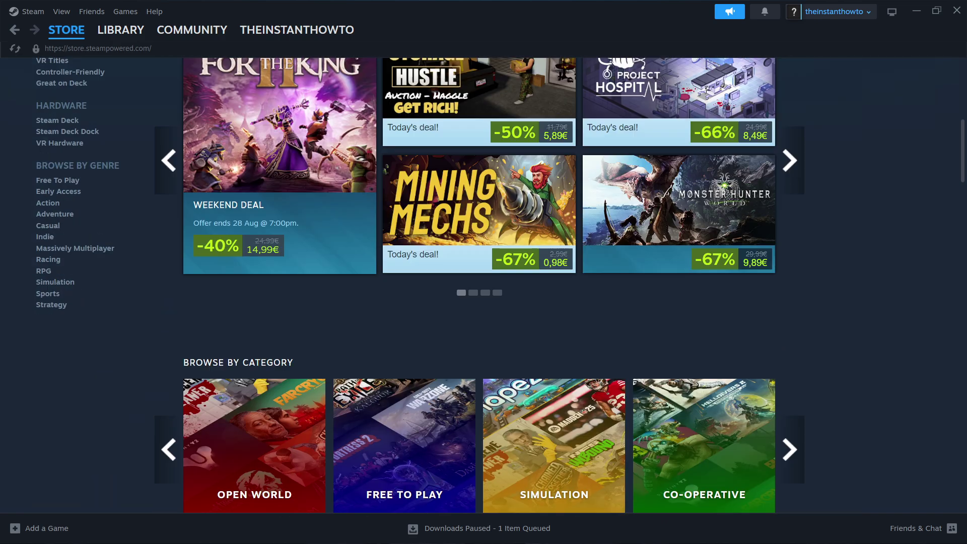
scroll(720, 97, "up", 7)
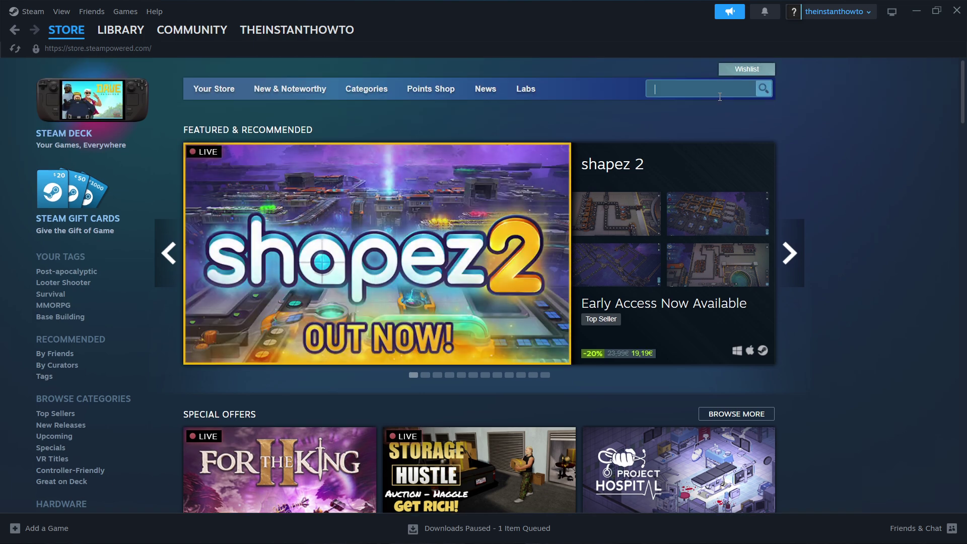
type("the outlast tri")
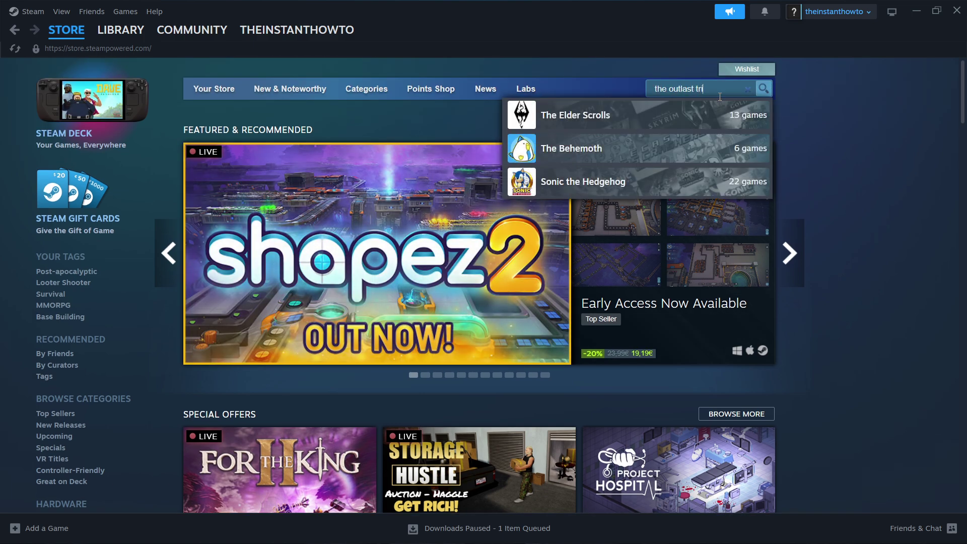
type("als")
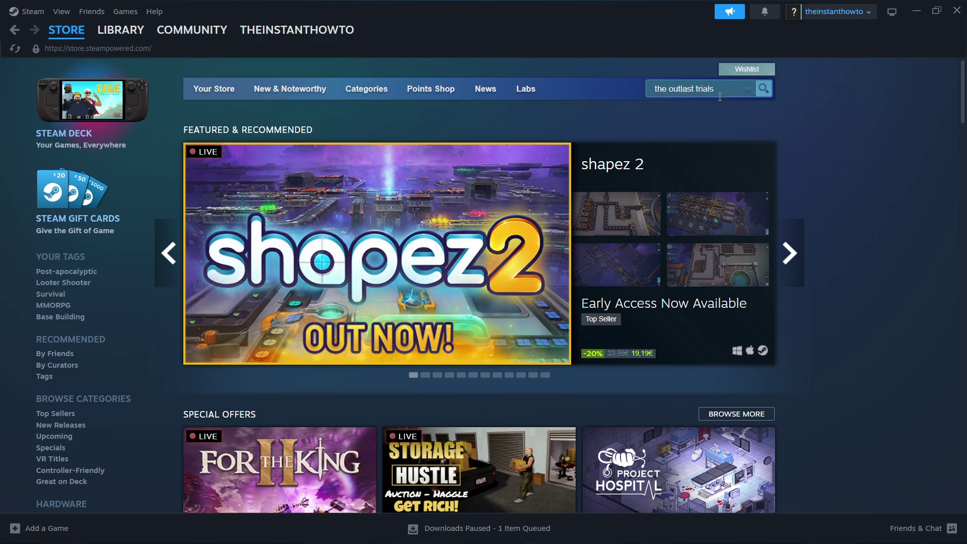
key("Return")
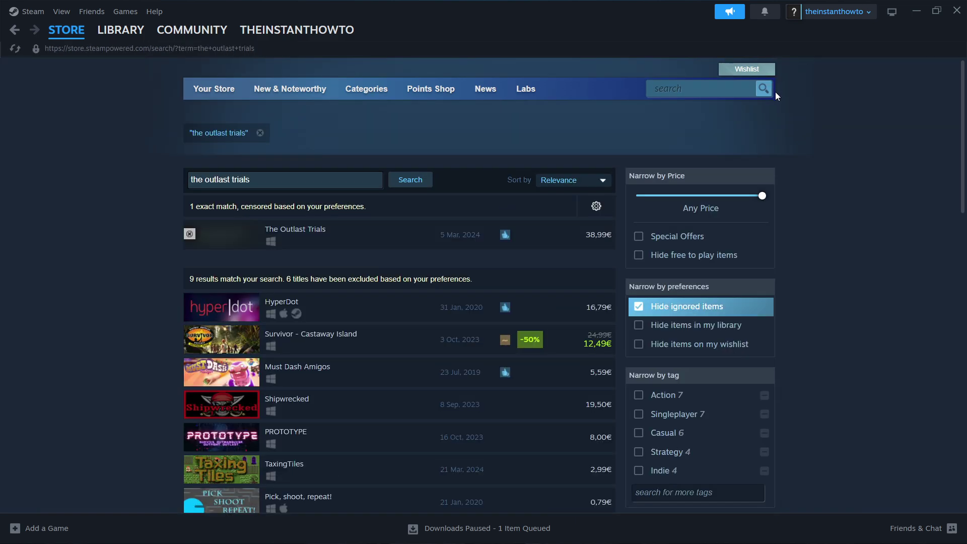
- Show unfiltered results for 'the outlast trials' and stop hiding ignored items
left_click(594, 207)
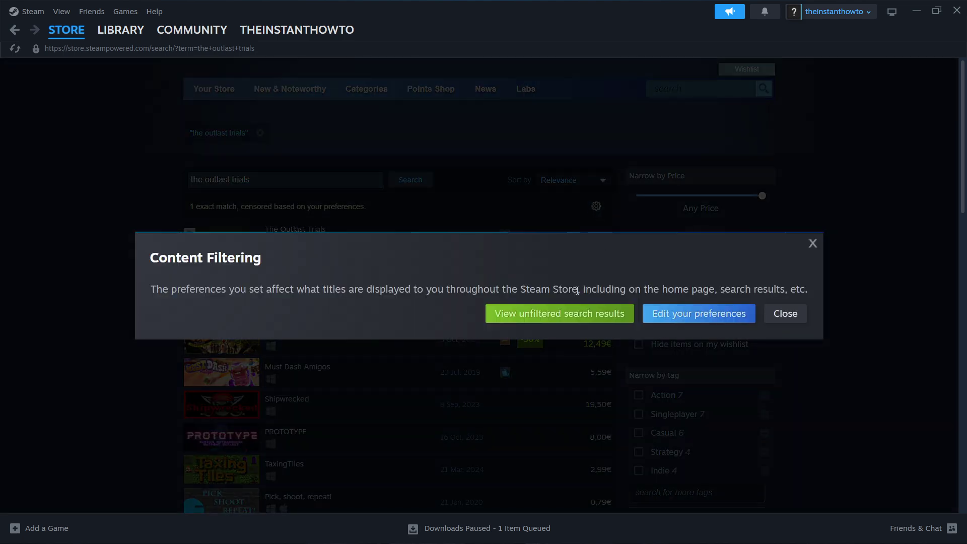
left_click(574, 316)
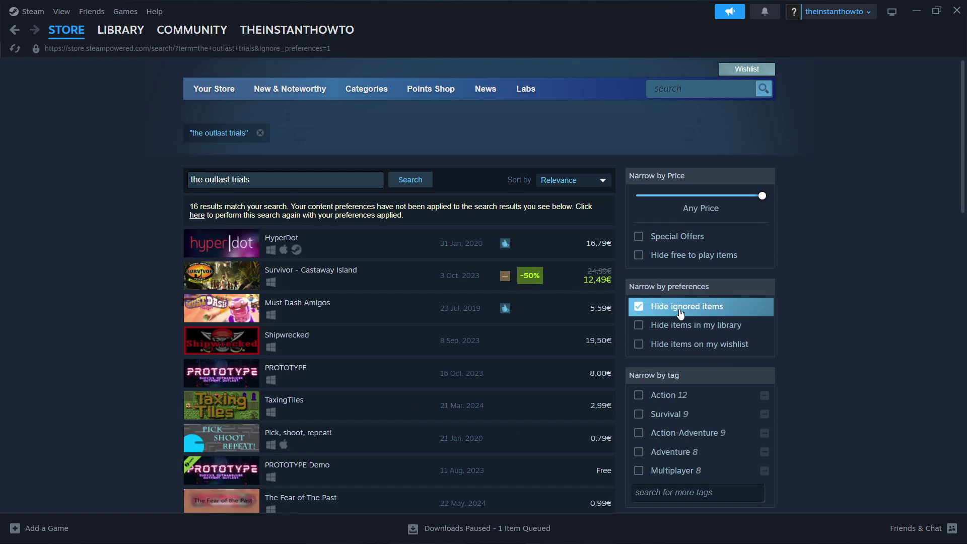
left_click(680, 312)
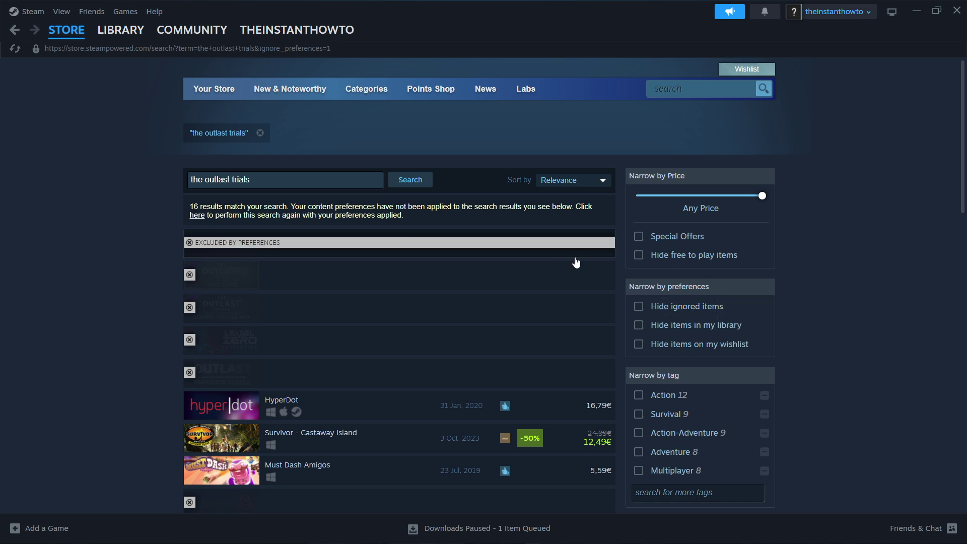
mouse_move(546, 255)
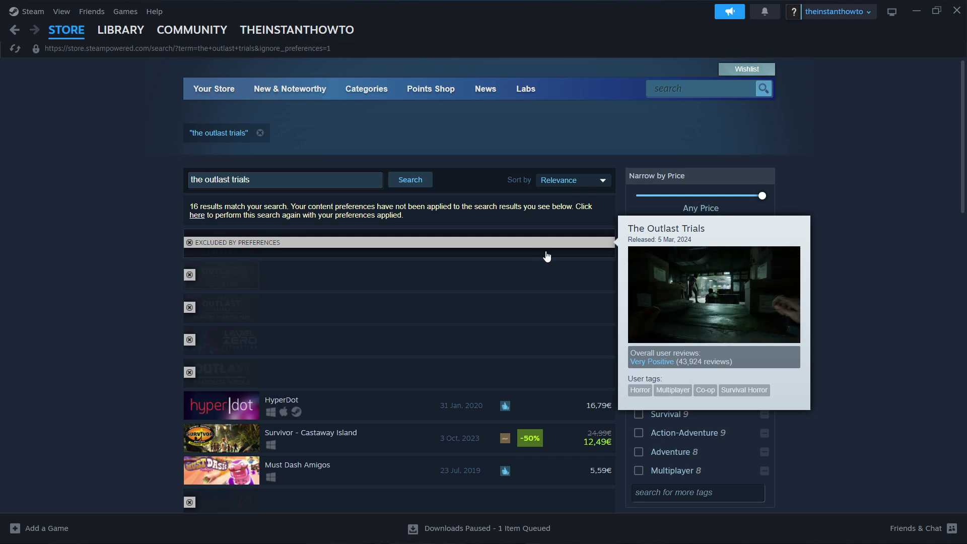
- Open The Outlast Trials page past the age check and scroll to its 38,99€ Buy section
left_click(547, 255)
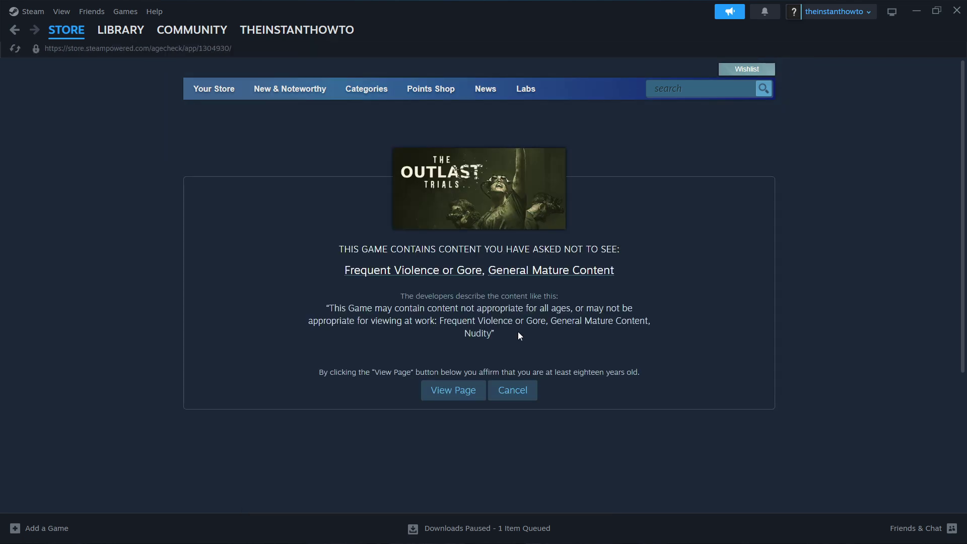
left_click(456, 394)
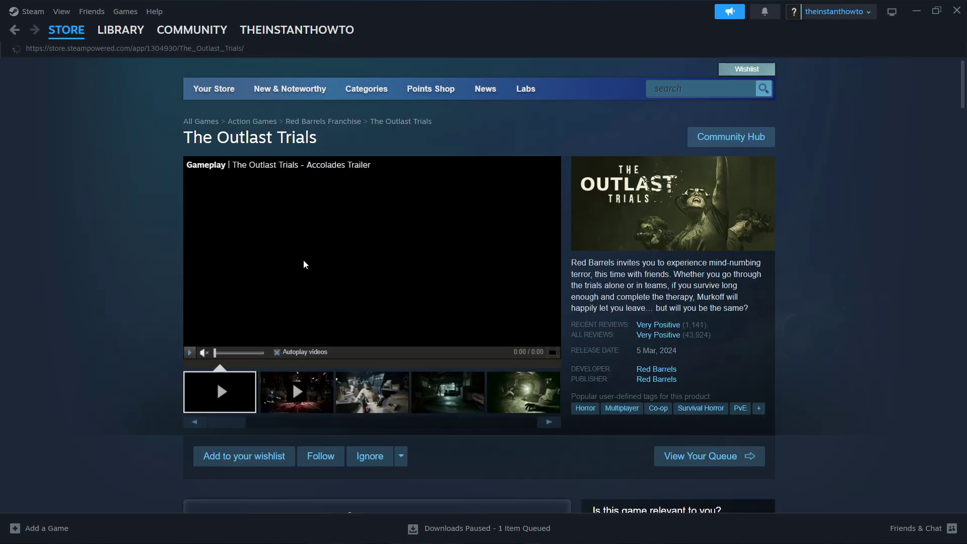
scroll(119, 201, "down", 6)
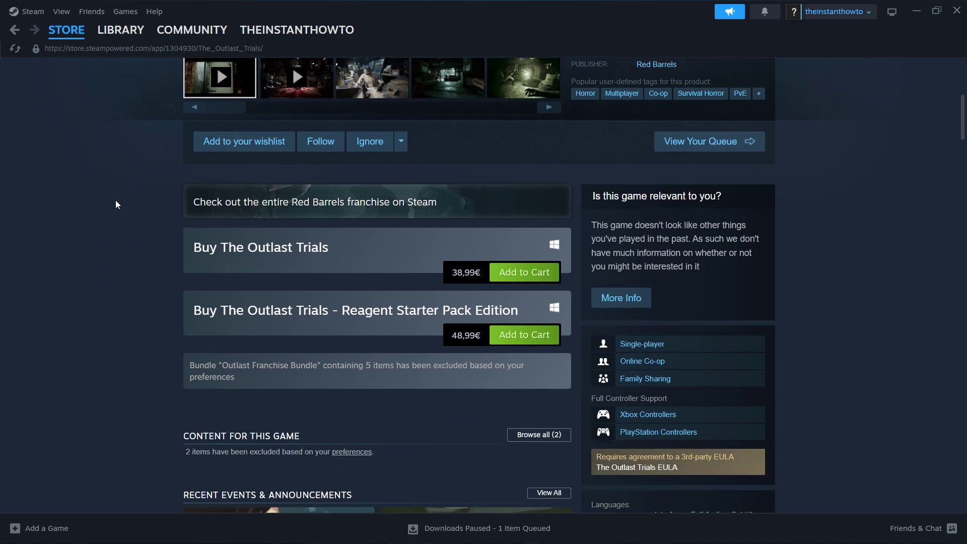
left_click_drag(192, 249, 331, 257)
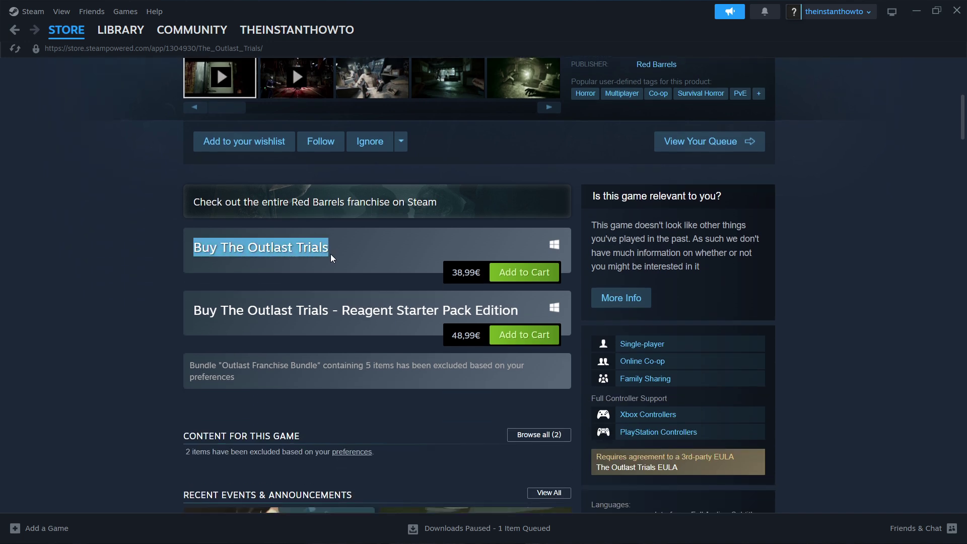
left_click(351, 254)
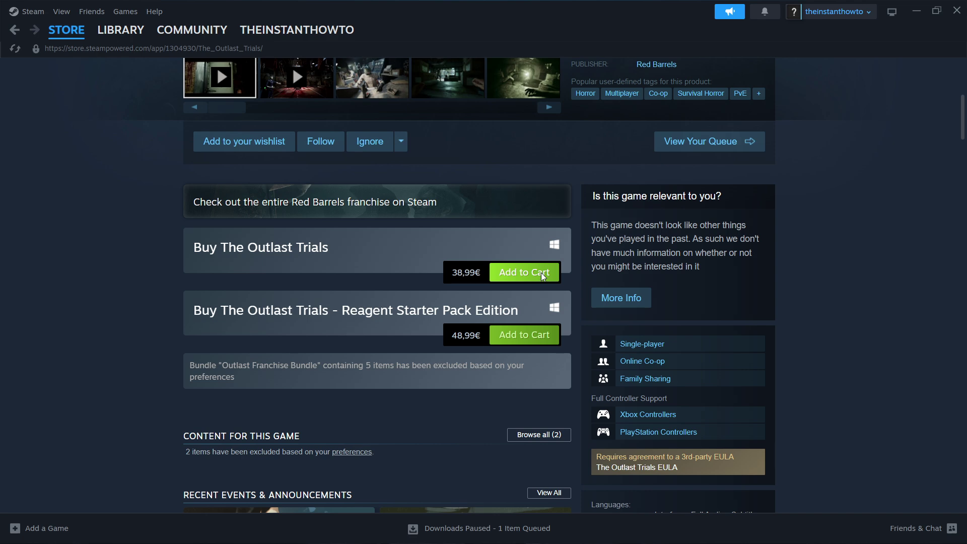
- Add The Outlast Trials (38,99€) to the cart for my own account and continue to payment
left_click(542, 276)
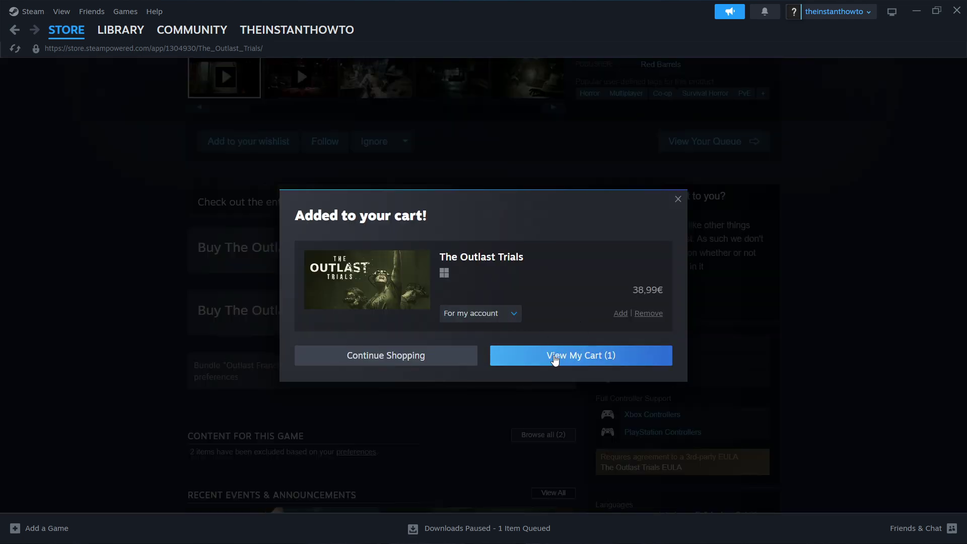
left_click(561, 359)
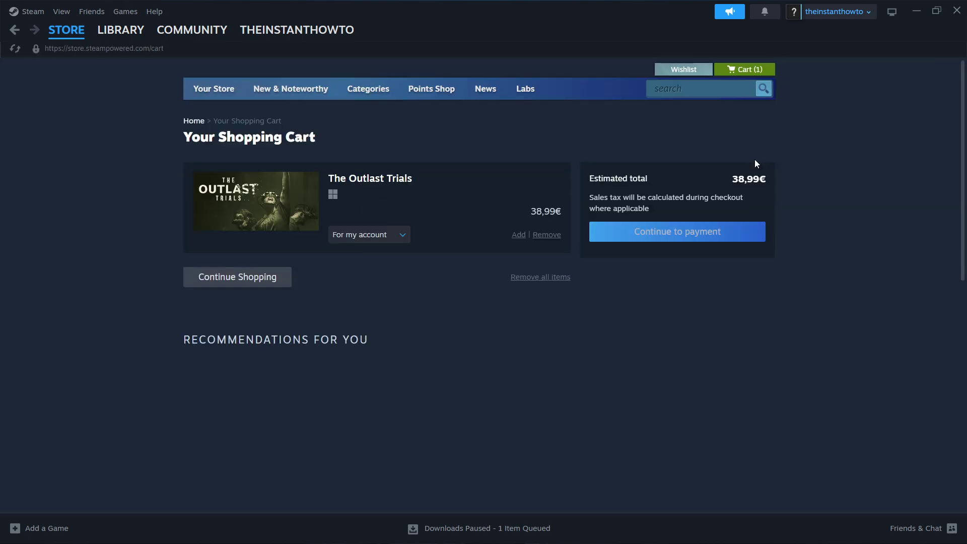
left_click(385, 238)
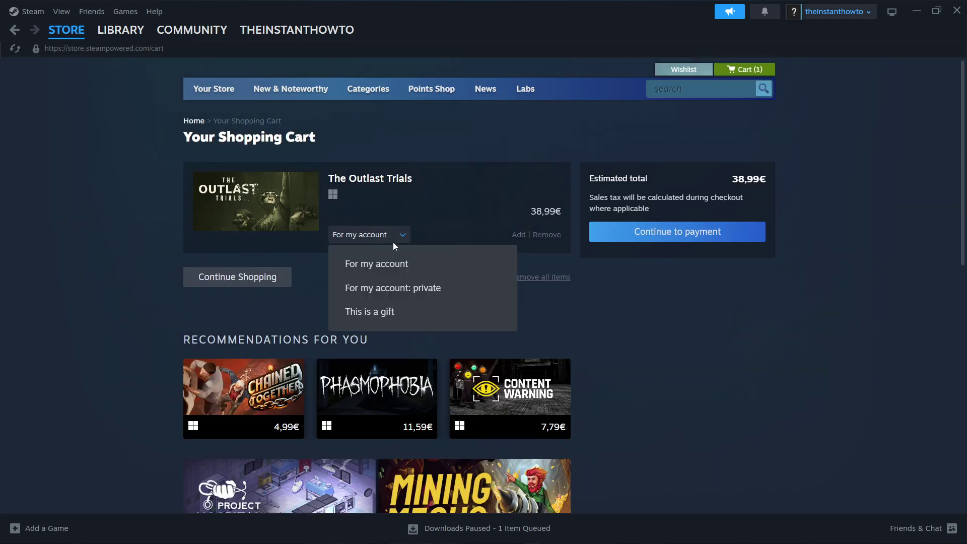
left_click(416, 271)
left_click(696, 234)
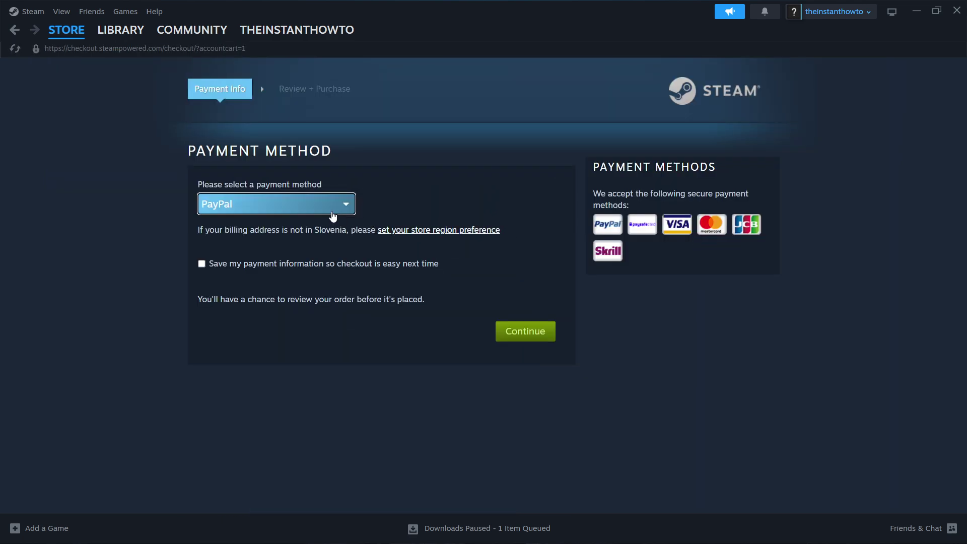
left_click(334, 207)
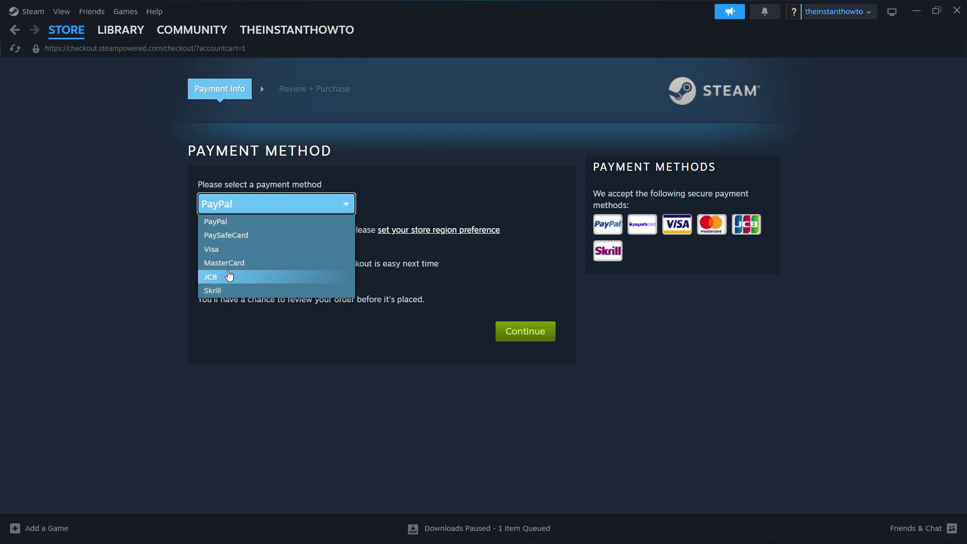
left_click(250, 207)
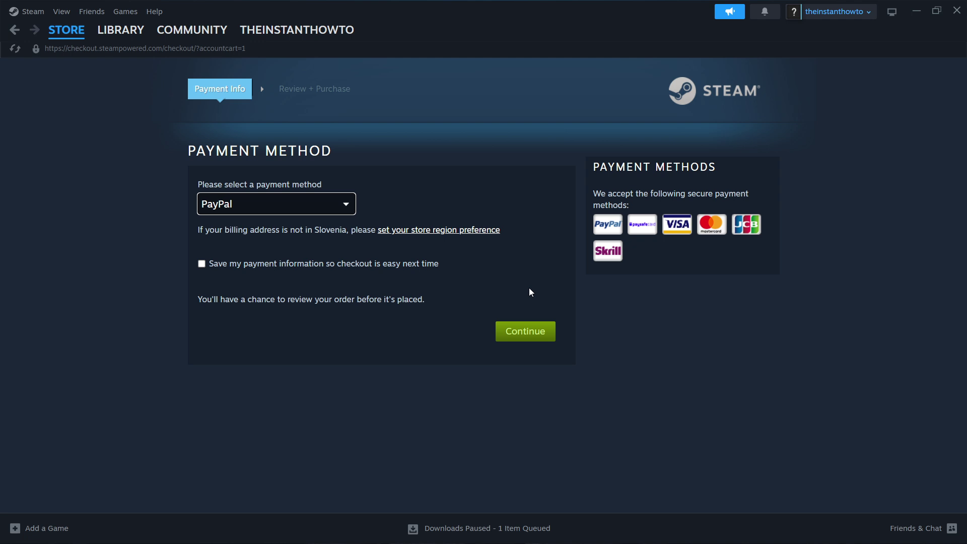
- Install Call of Duty from the library to the Windows-SSD (C:) drive, needing 64.13 GB
left_click(119, 34)
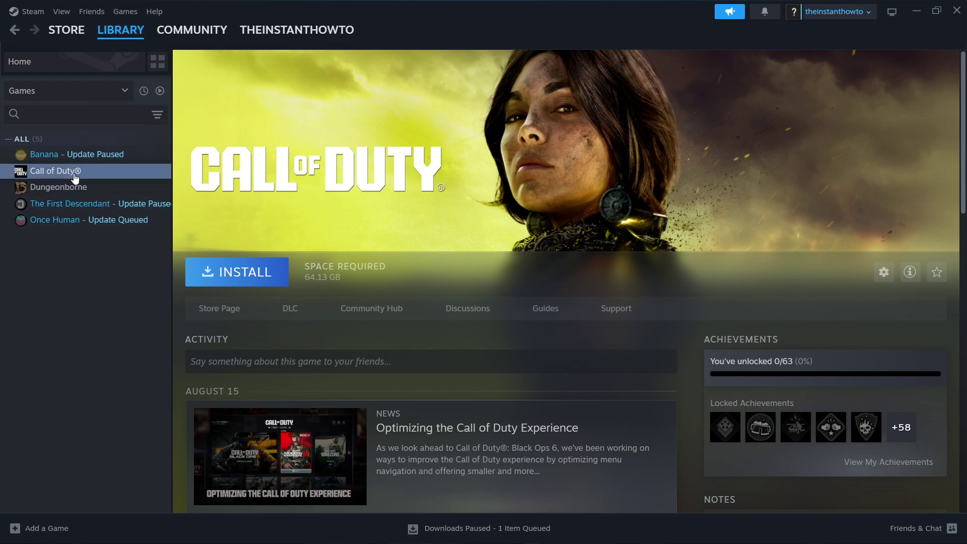
left_click(234, 271)
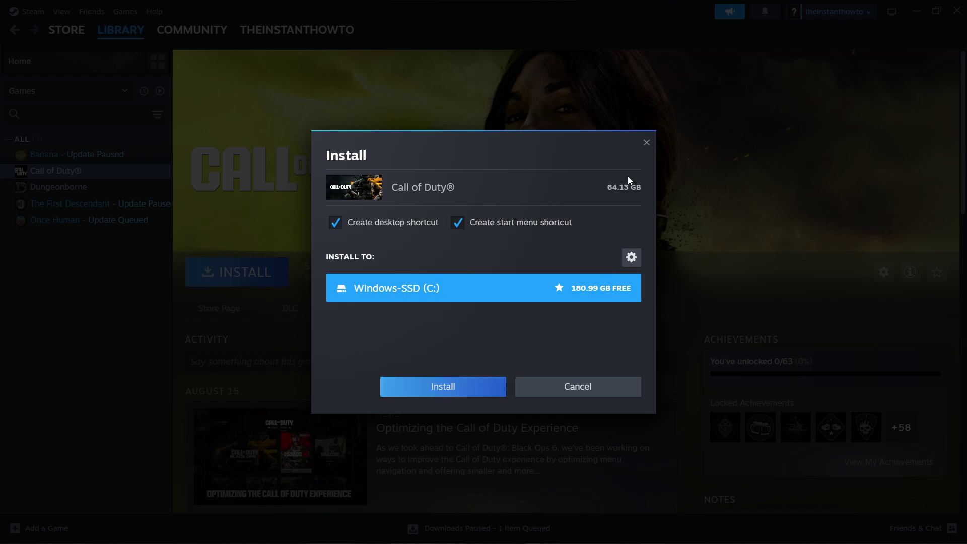
left_click(647, 145)
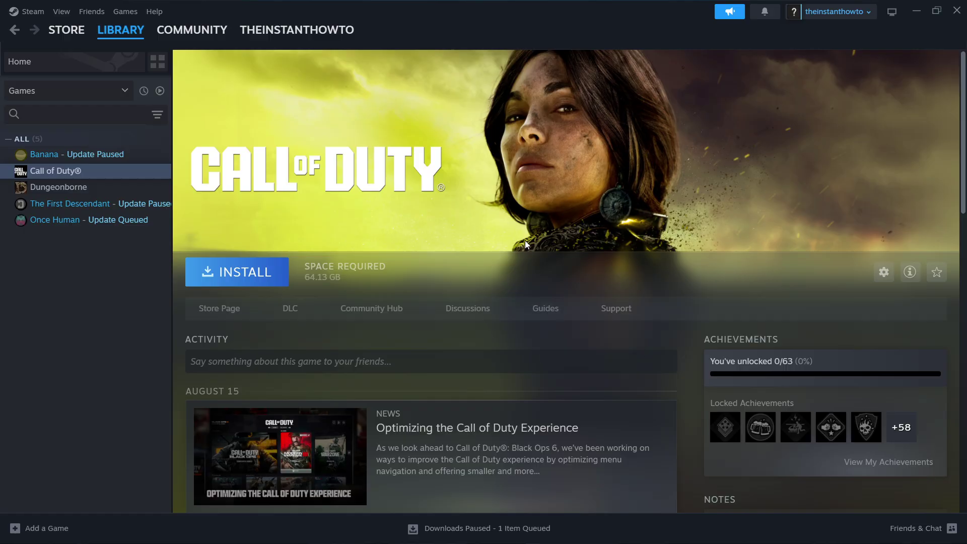